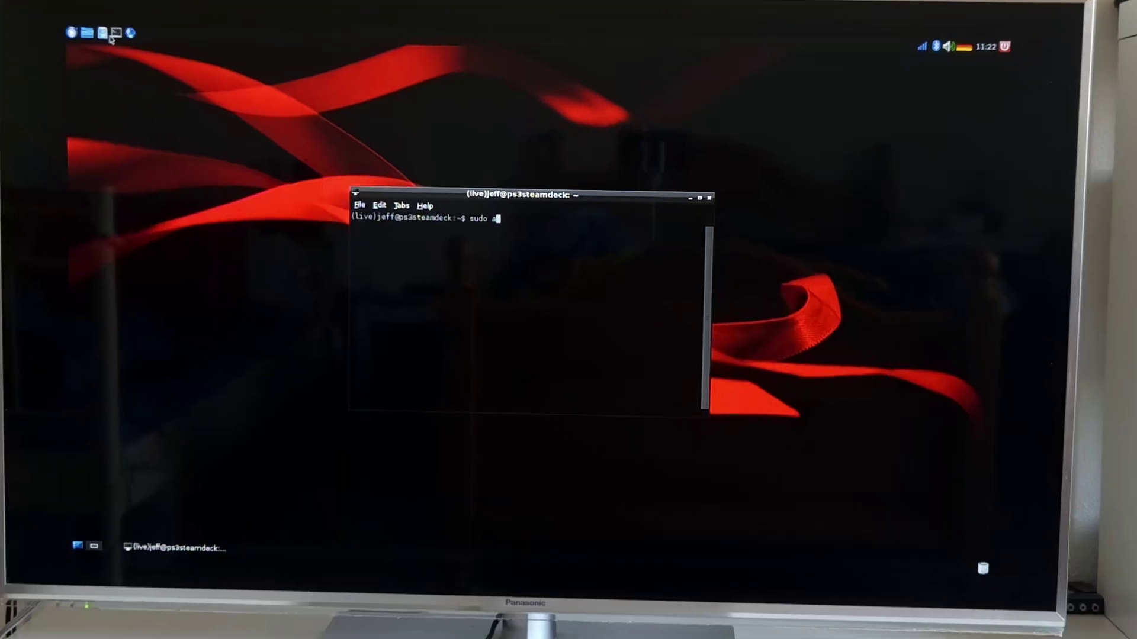
{"action": "type", "text": "pt-g"}
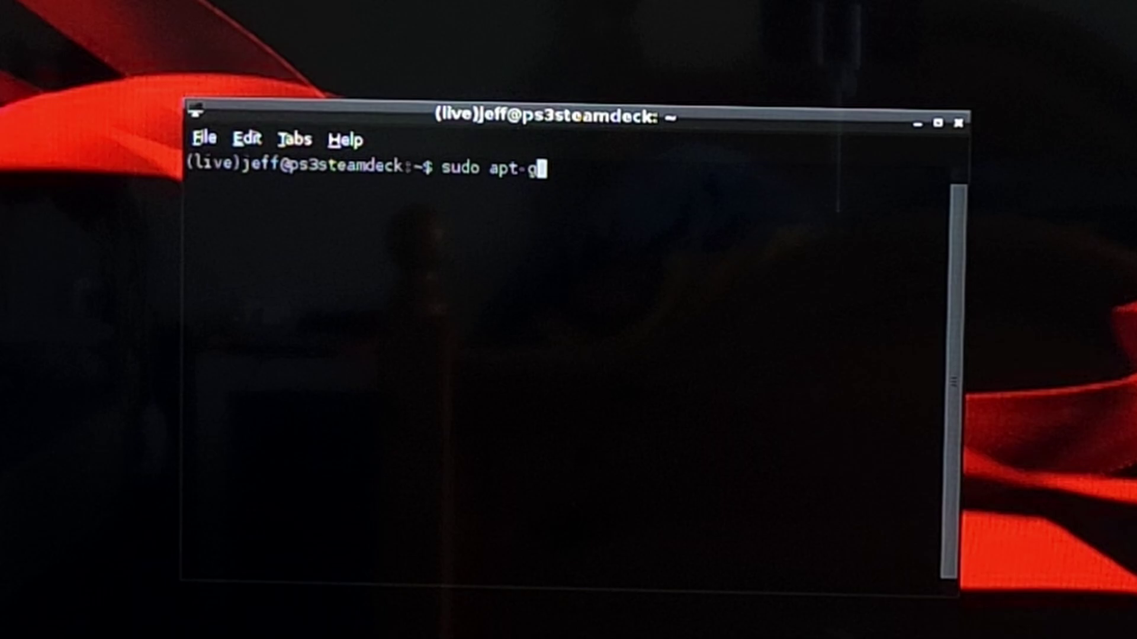
{"action": "type", "text": "et up"}
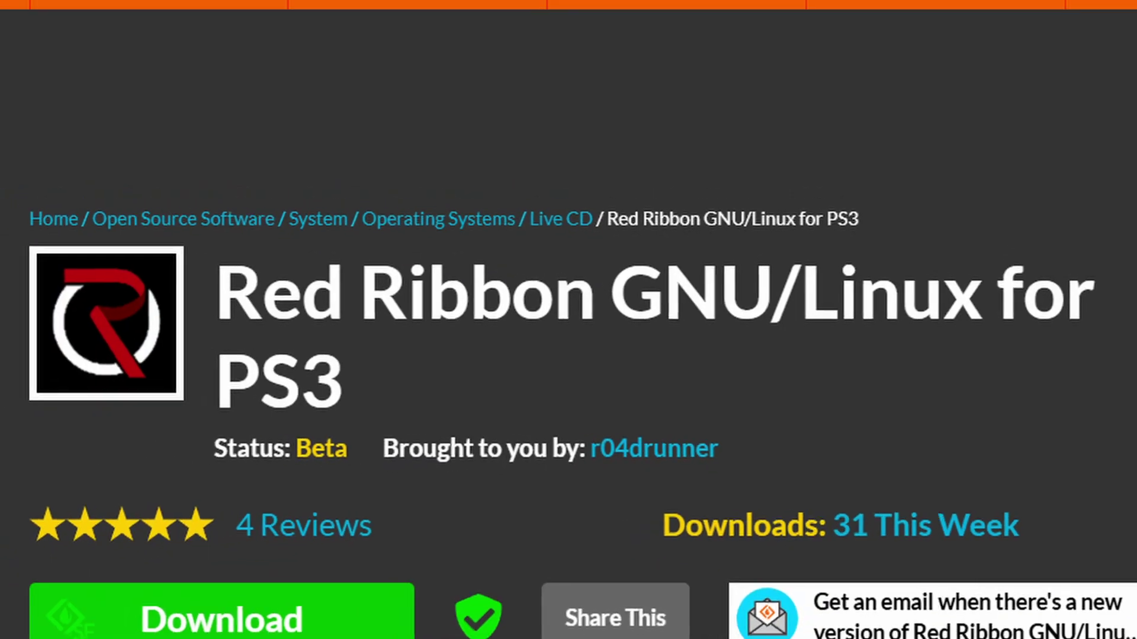
Step: Run 'sudo apt-get update' and enter the administrator password to refresh the package lists
{"action": "key", "text": "Return"}
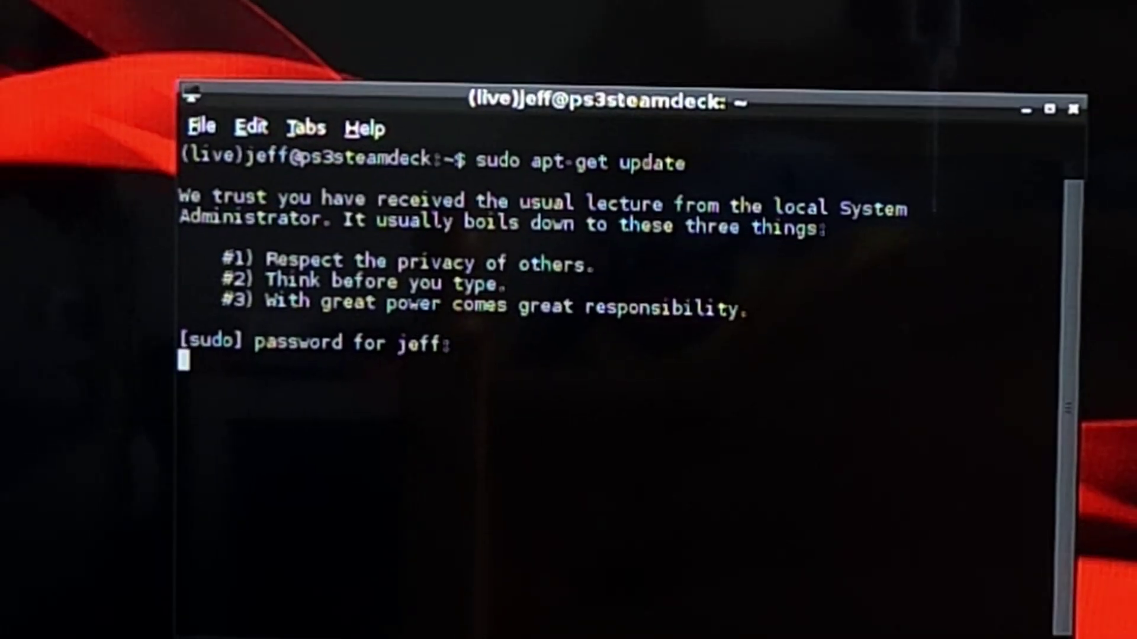
{"action": "key", "text": "Return"}
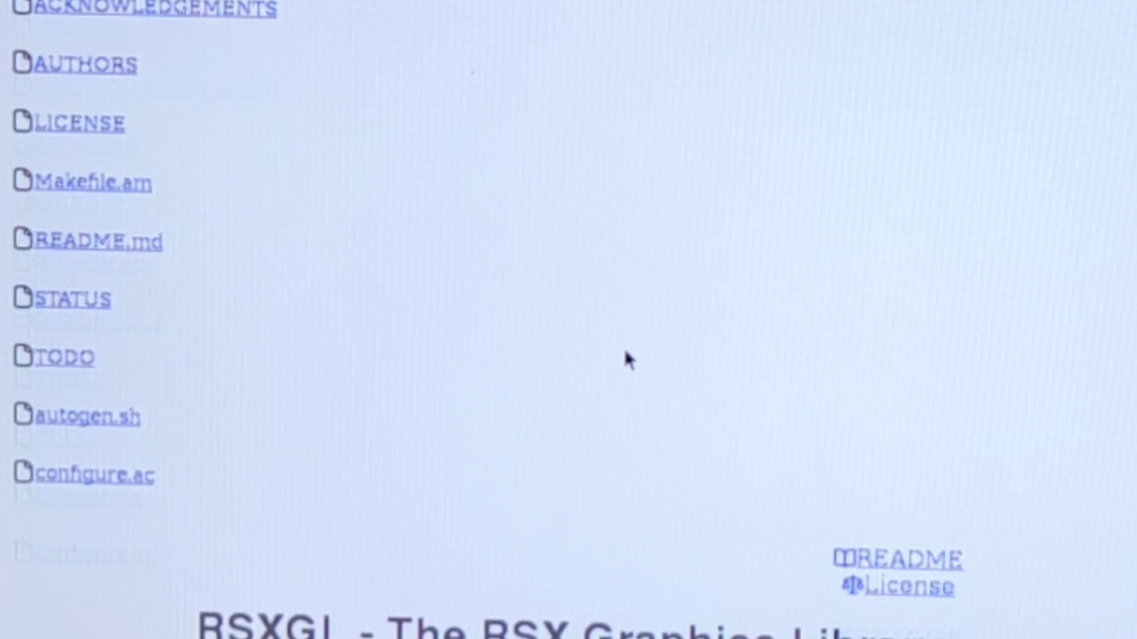
{"action": "scroll", "coordinate": [624, 348], "scroll_direction": "down", "scroll_amount": 5}
{"action": "scroll", "coordinate": [579, 388], "scroll_direction": "down", "scroll_amount": 5}
{"action": "scroll", "coordinate": [381, 364], "scroll_direction": "down", "scroll_amount": 5}
{"action": "scroll", "coordinate": [380, 364], "scroll_direction": "down", "scroll_amount": 5}
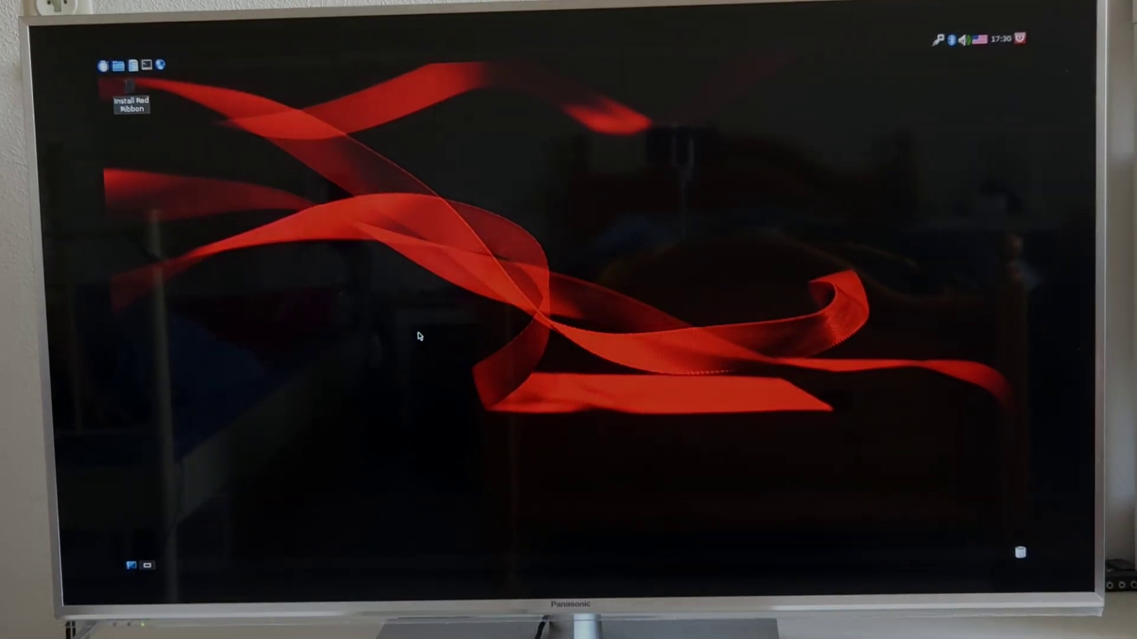
Step: Open the logout dialog with shutdown, reboot and GameOS options using Ctrl+Alt+Delete
{"action": "key", "text": "ctrl+alt+Delete"}
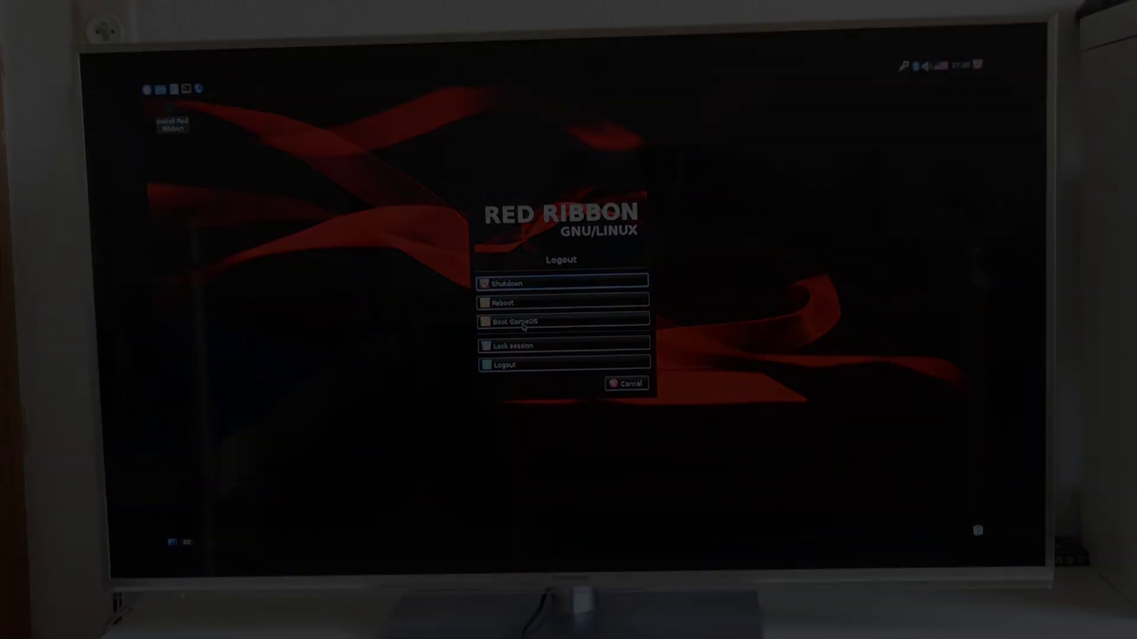